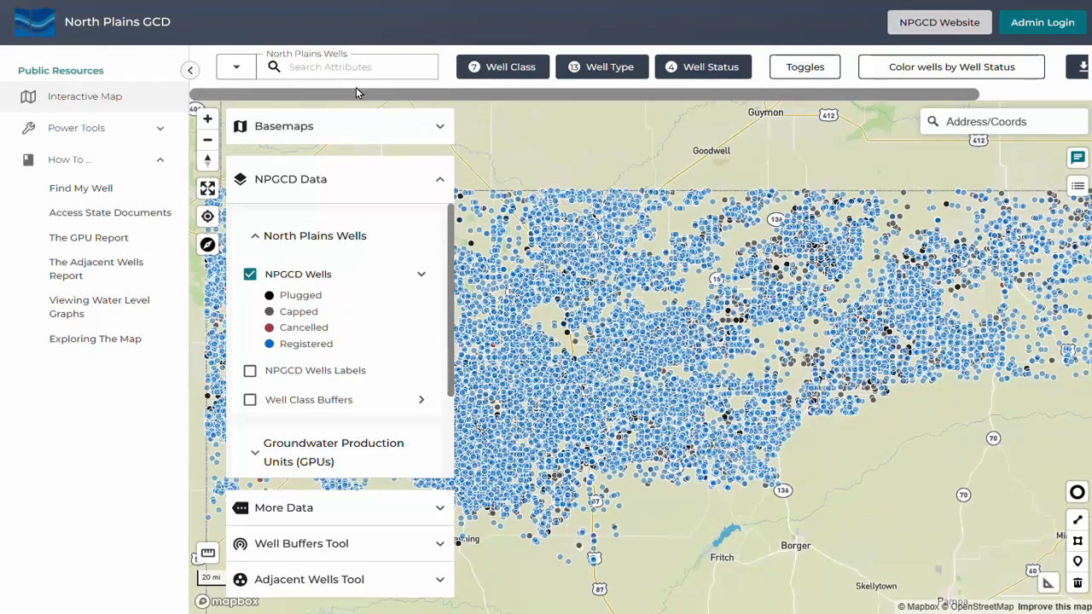
# - Collapse the side navigation to give the interactive map more room
pyautogui.click(317, 67)
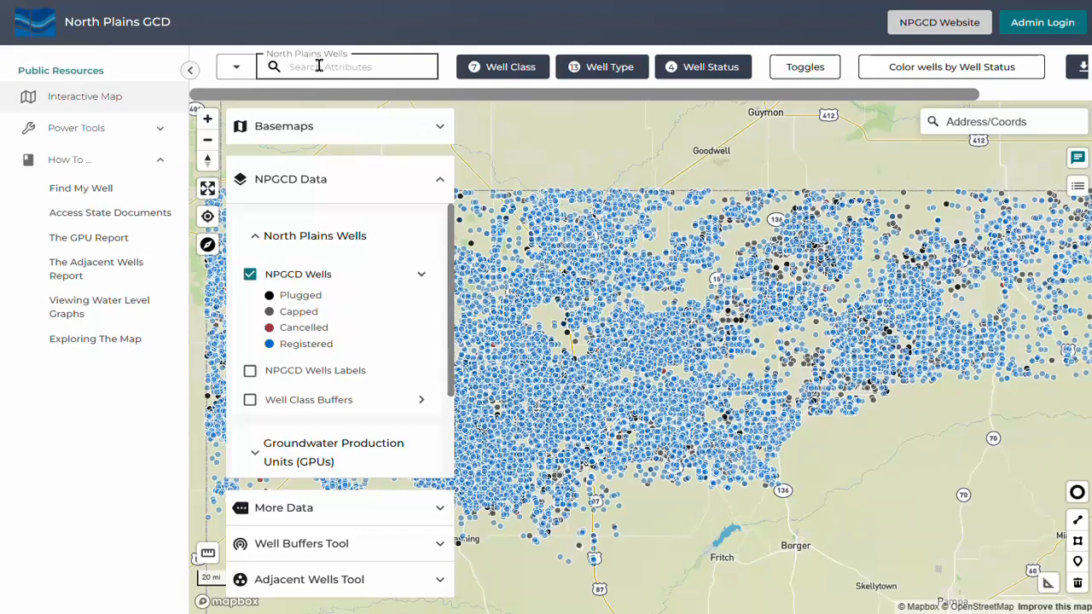
pyautogui.click(1020, 123)
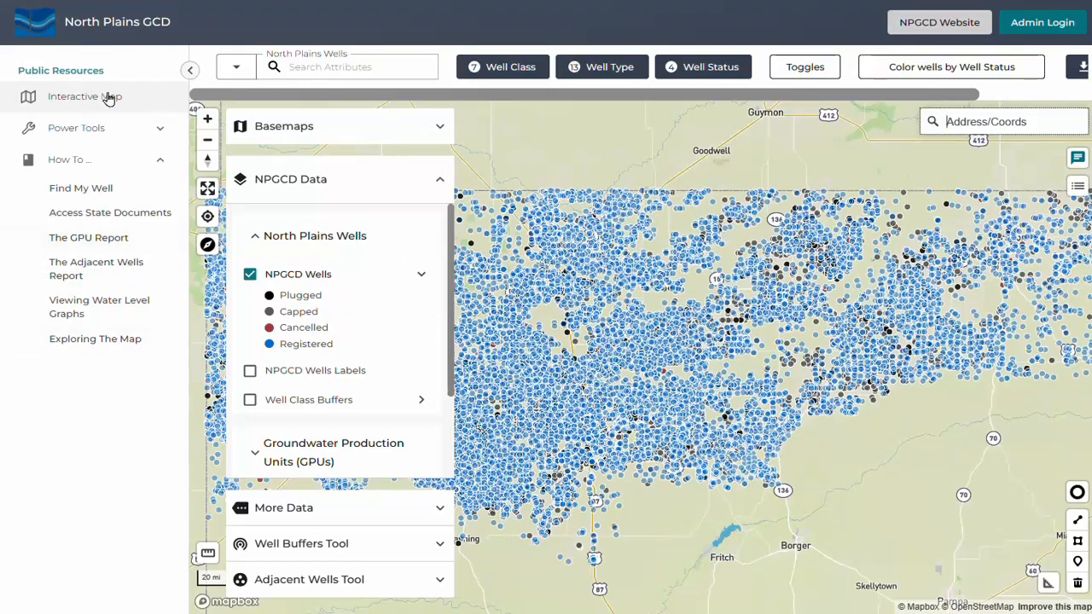
pyautogui.click(191, 72)
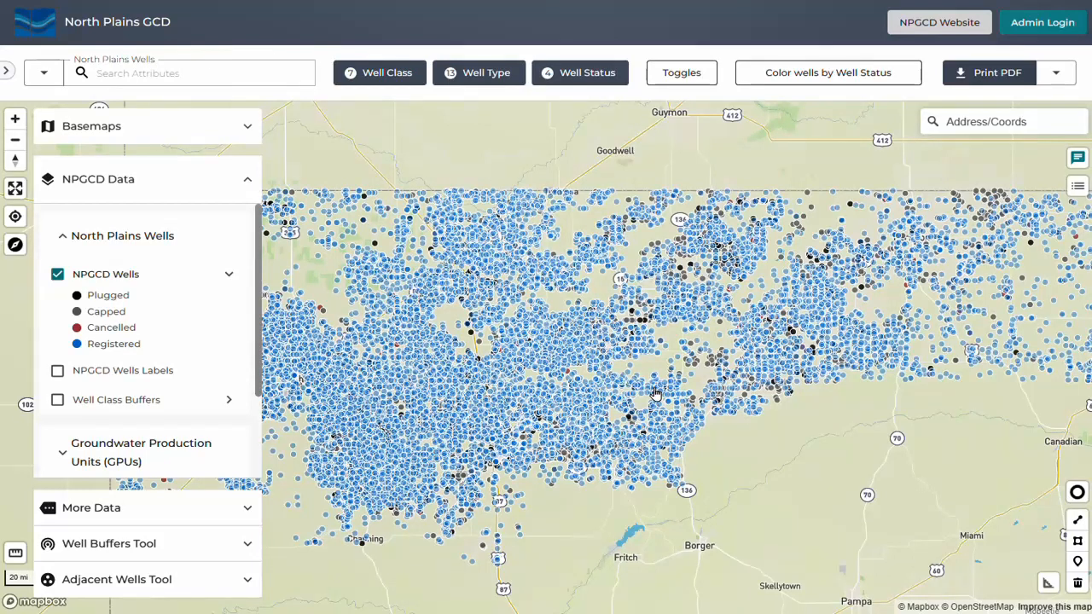
# - Search the well attributes for HA-6175 and go to that well on the map
pyautogui.click(141, 76)
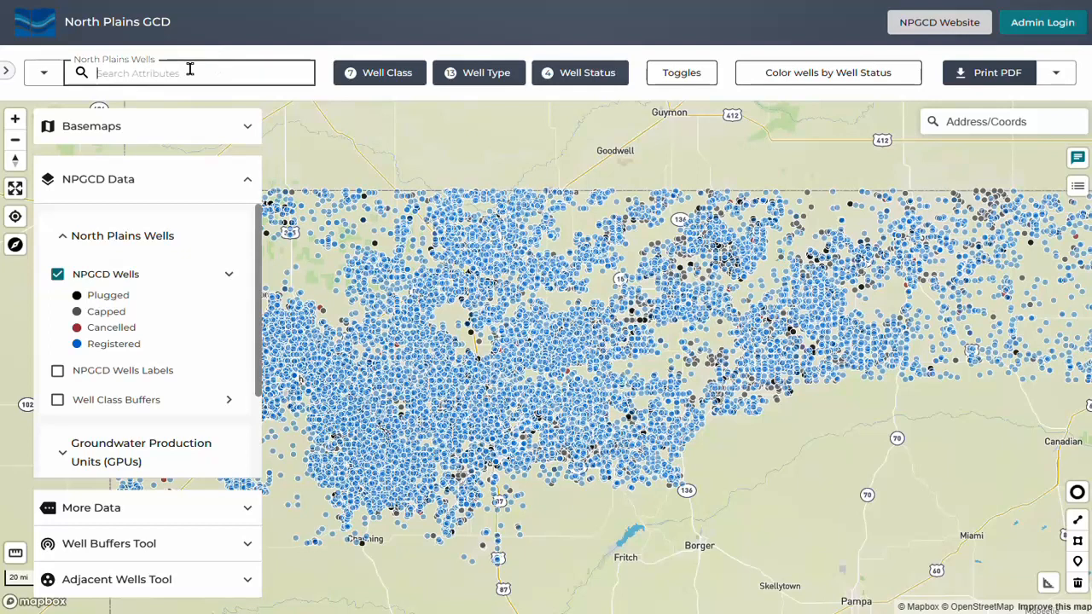
pyautogui.write('Ha-61')
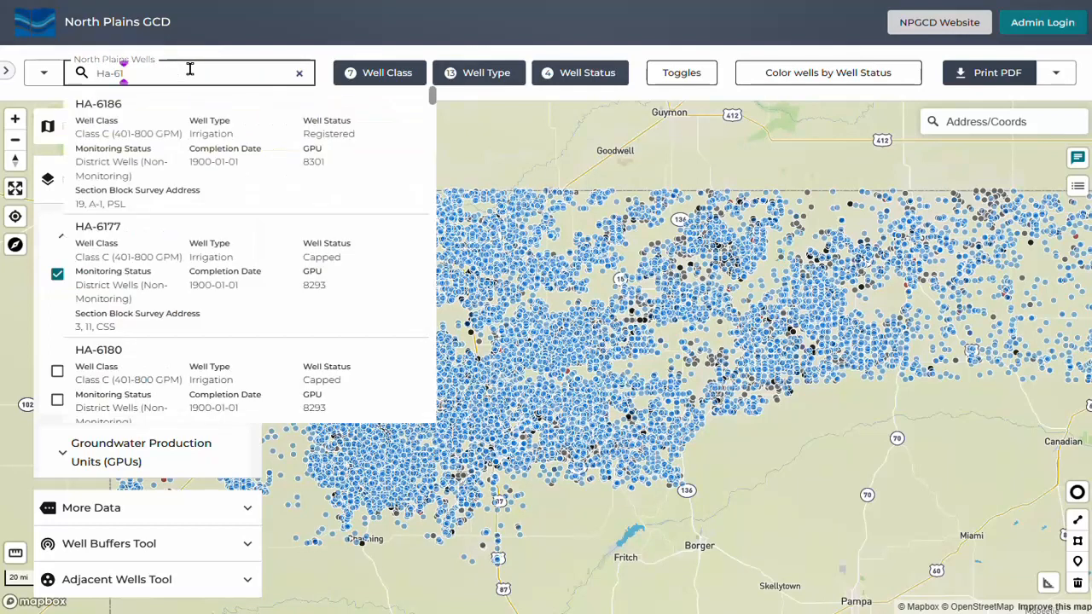
pyautogui.write('75')
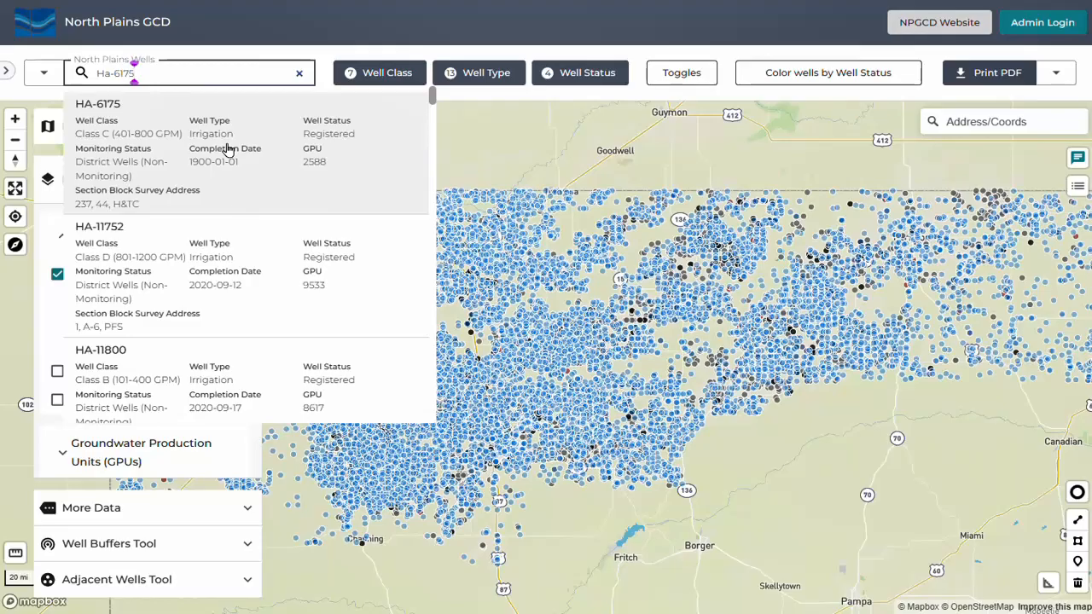
pyautogui.click(210, 171)
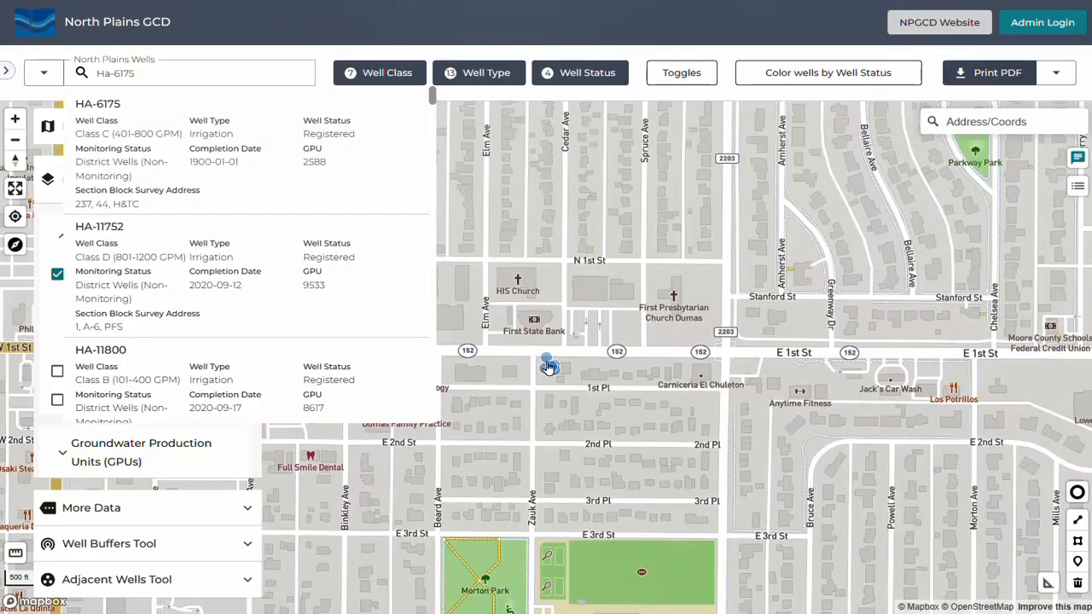
pyautogui.scroll(4, 549, 367)
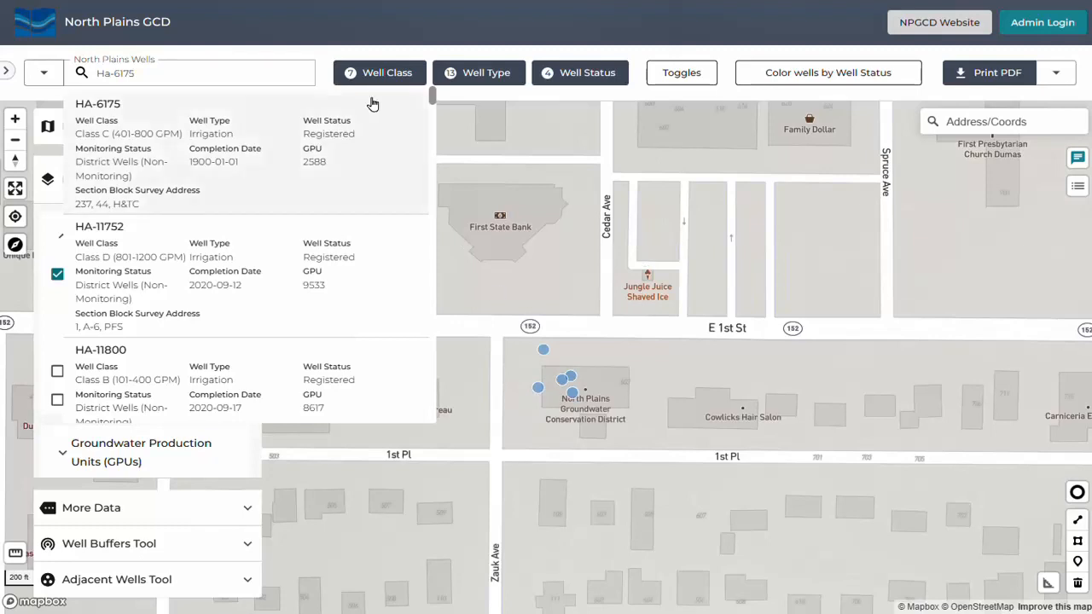
# - Change the basemap to Satellite and collapse the basemap choices
pyautogui.click(224, 132)
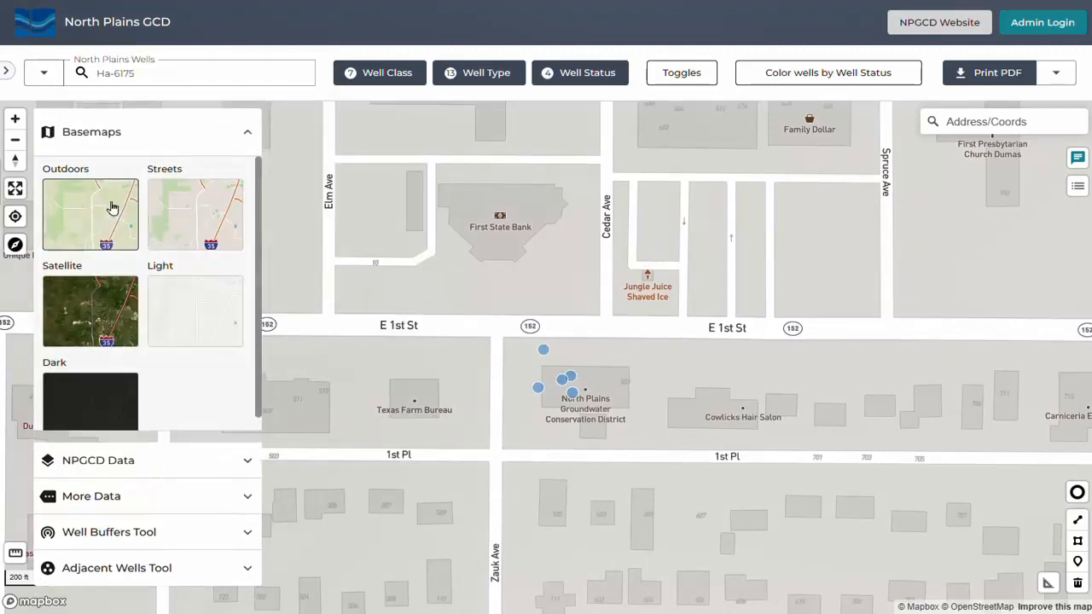
pyautogui.click(111, 318)
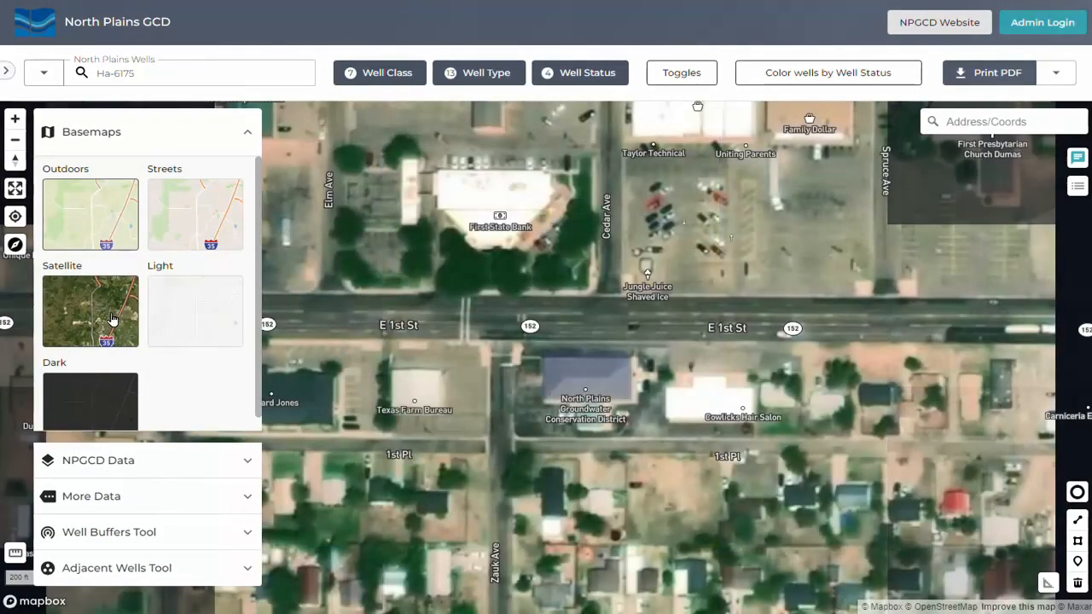
pyautogui.click(245, 134)
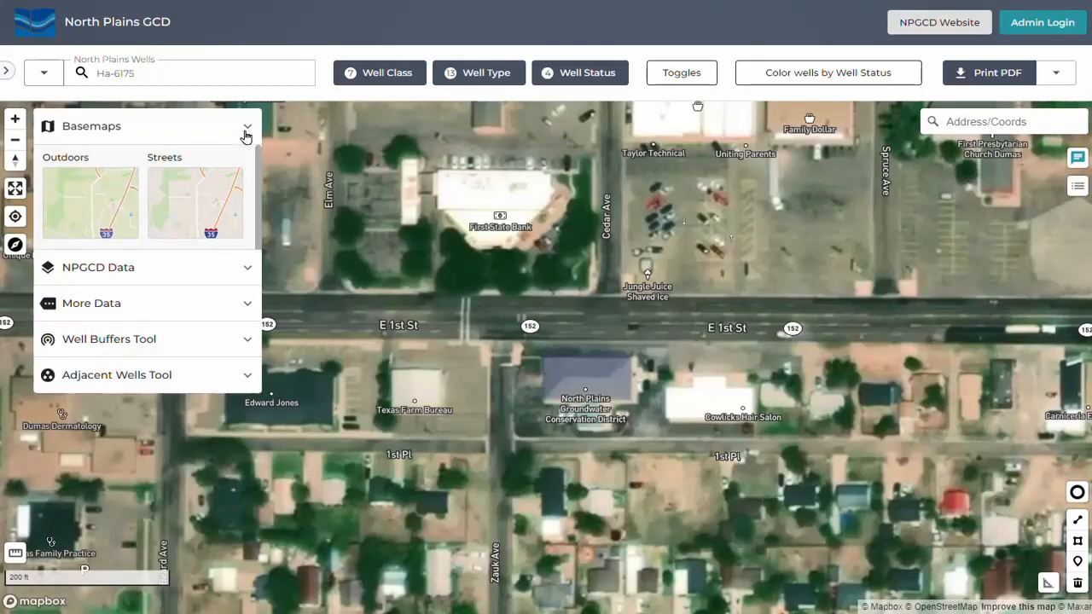
# - View the details of the well just west of the North Plains Groundwater Conservation District building, and close them
pyautogui.scroll(5, 571, 365)
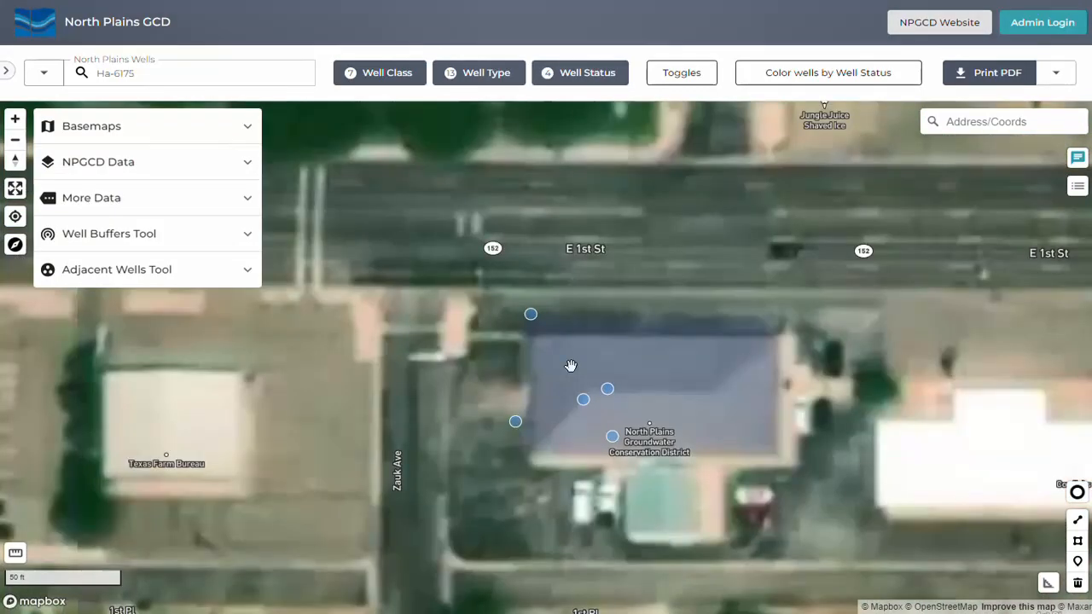
pyautogui.click(515, 426)
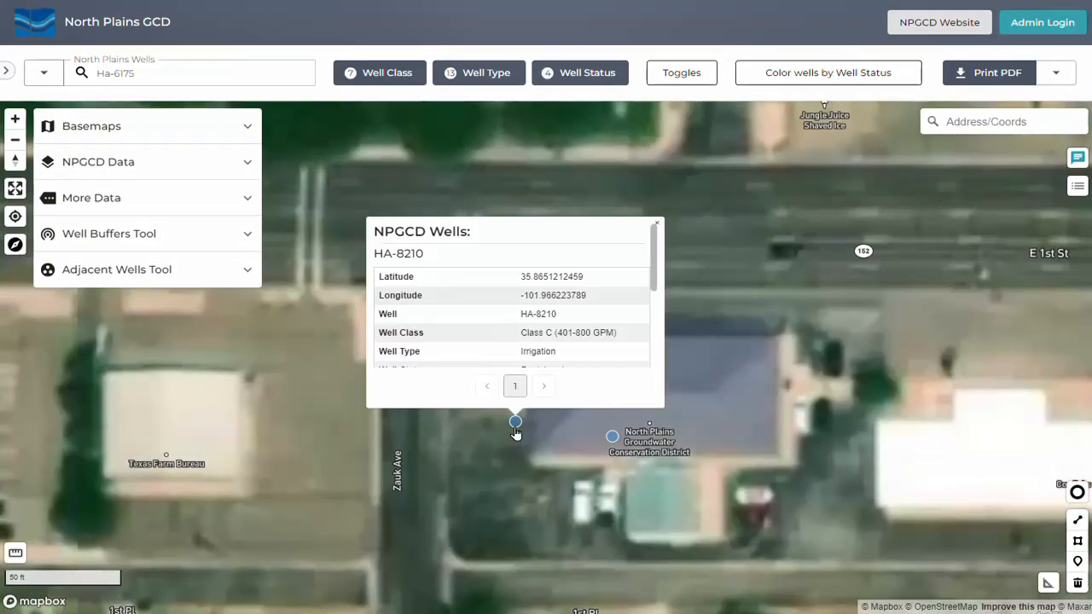
pyautogui.click(656, 223)
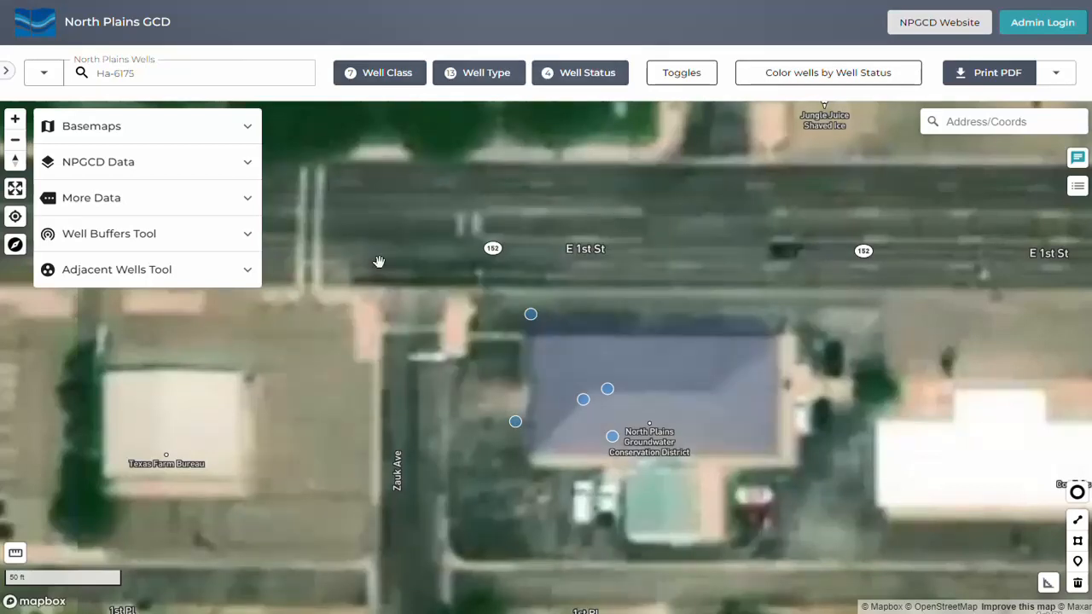
# - Search the map for the Groundwater Conservation District office's street address in Dumas and go to the matching Texas result
pyautogui.scroll(-10, 351, 203)
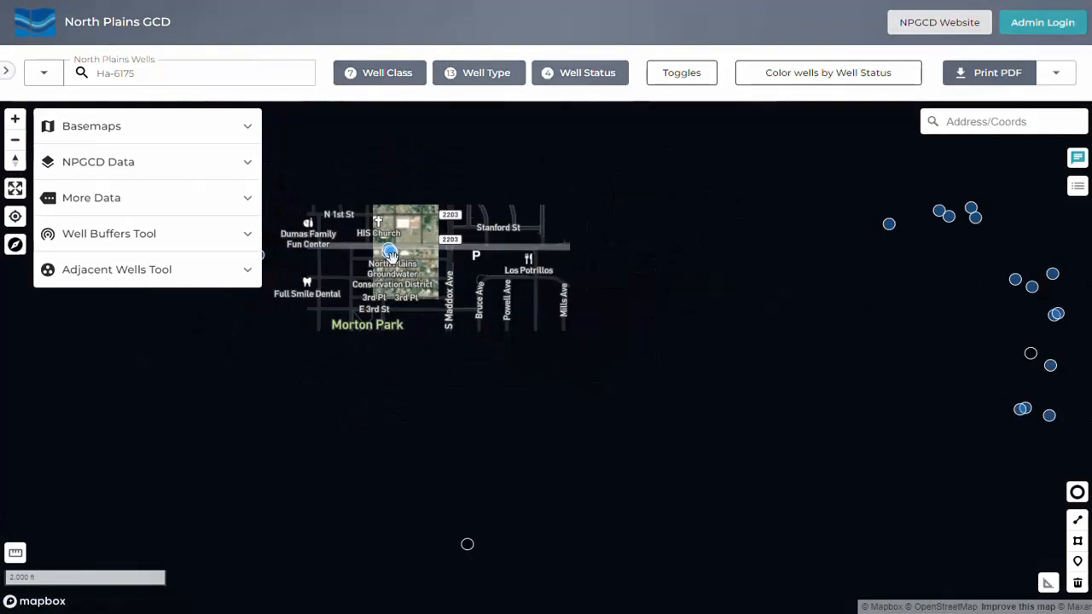
pyautogui.scroll(-5, 401, 267)
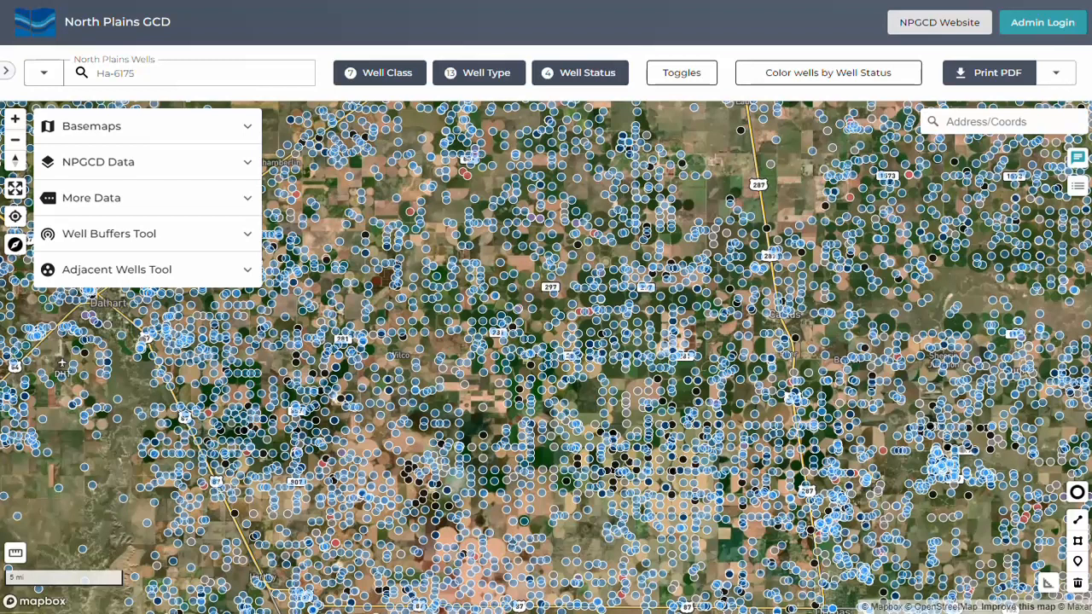
pyautogui.click(985, 121)
pyautogui.write('603 E 1st St, Dumas')
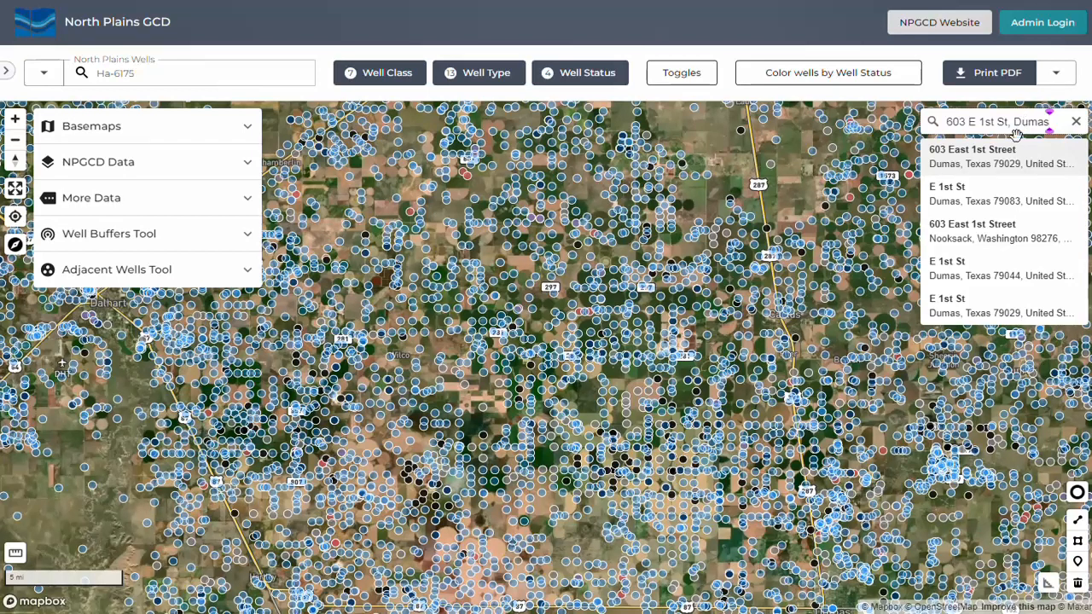
pyautogui.click(984, 163)
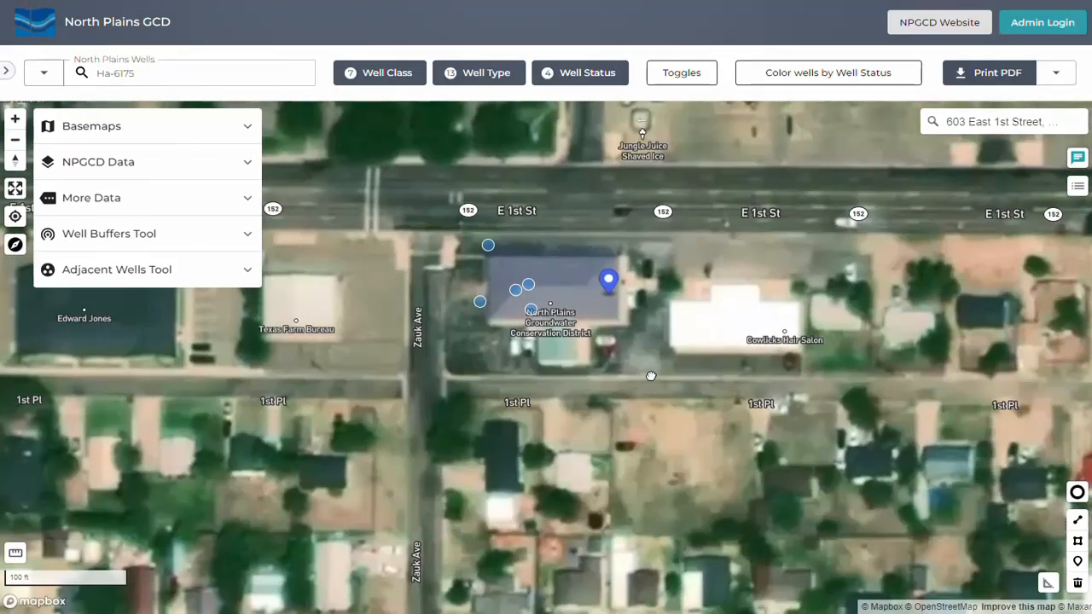
pyautogui.moveTo(606, 440); pyautogui.dragTo(596, 395)
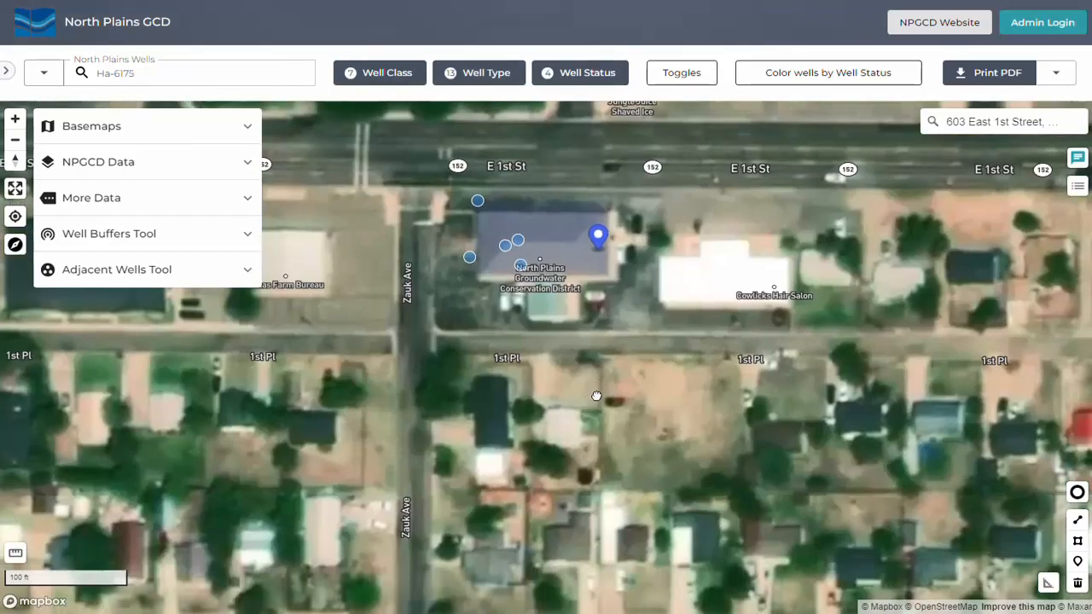
# - Search for the intersection "Zauk Ave & 1st" and go to Zauk Avenue and 1st Place in Dumas
pyautogui.scroll(-10, 543, 350)
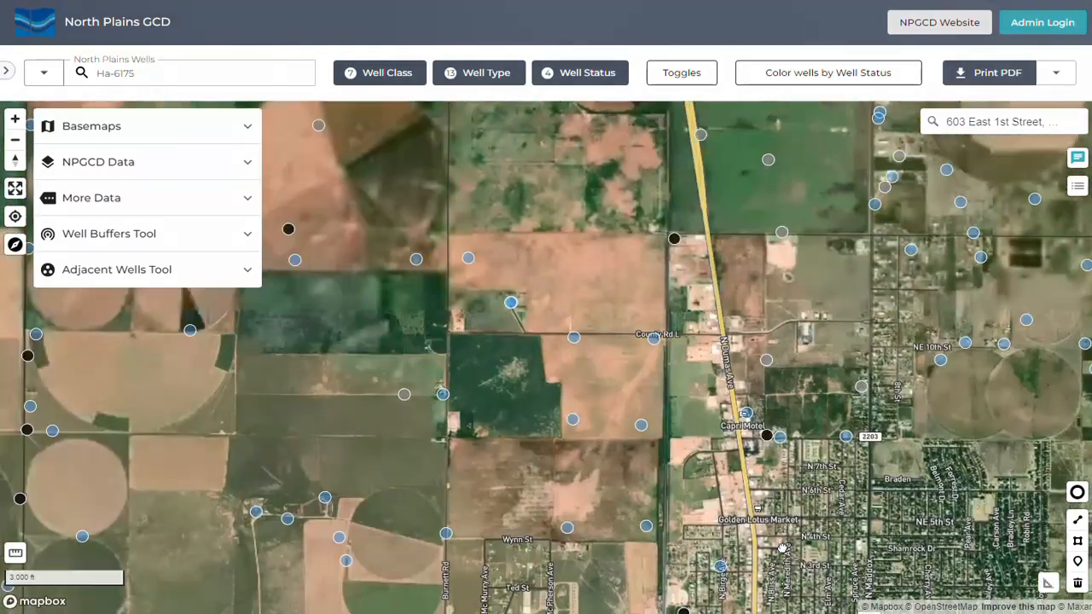
pyautogui.moveTo(781, 547); pyautogui.dragTo(824, 587)
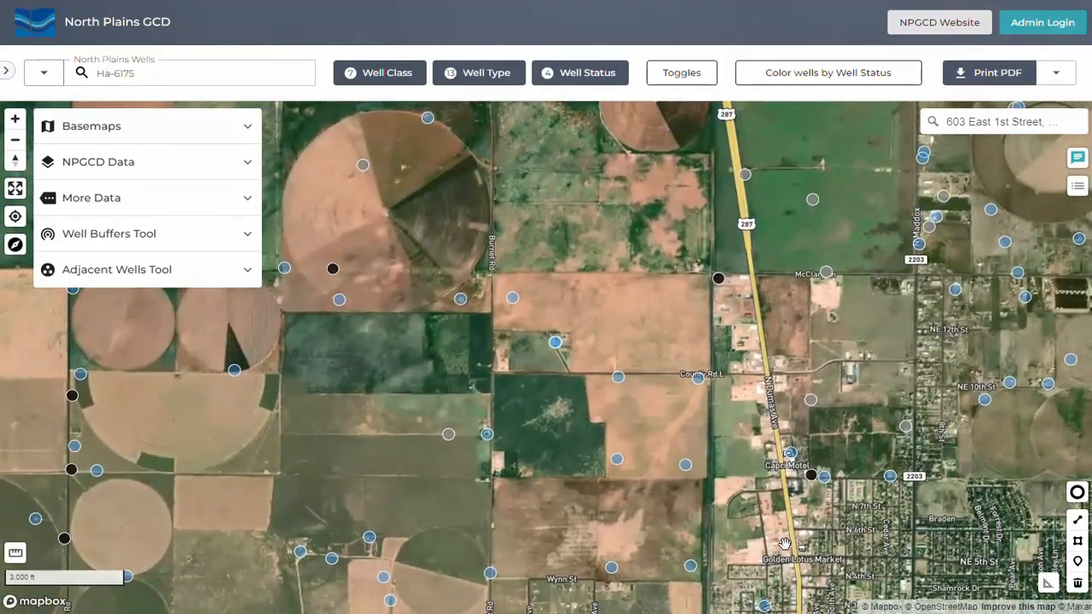
pyautogui.click(985, 121)
pyautogui.write('Zauk Ave &')
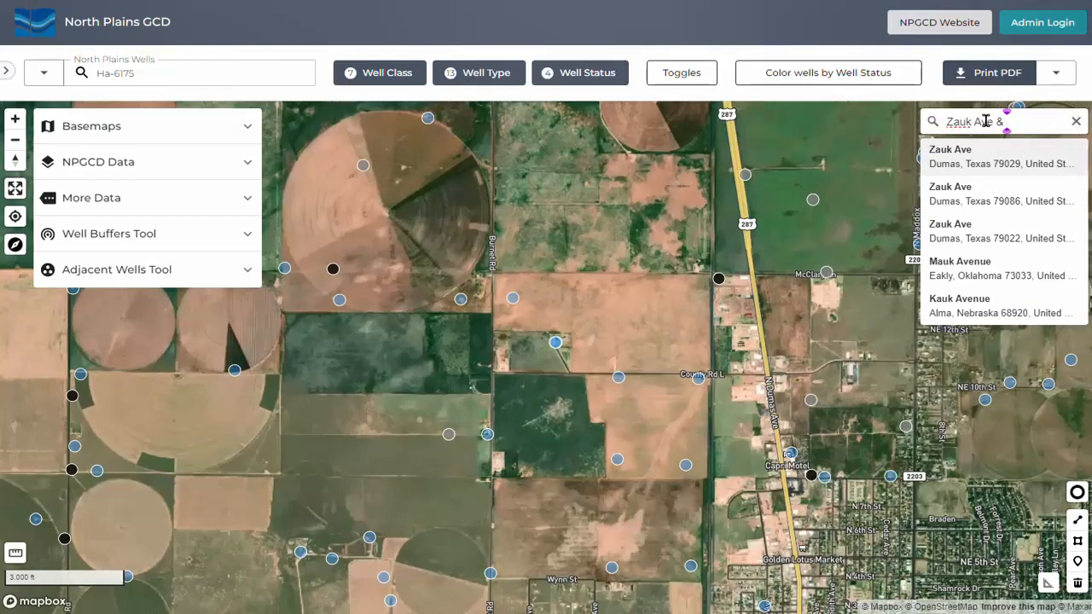
pyautogui.write('1st')
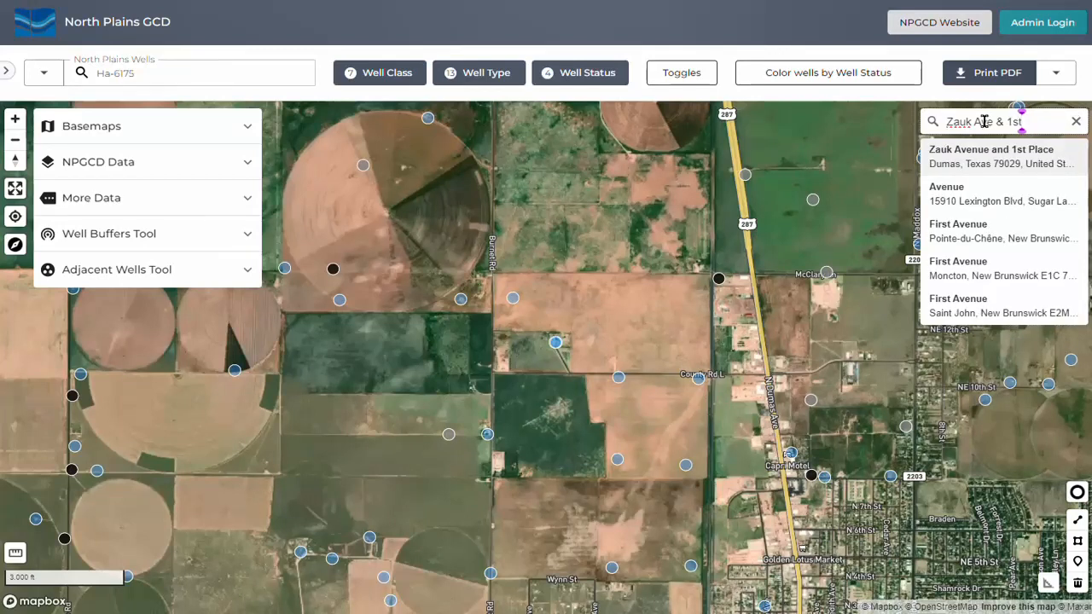
pyautogui.click(1011, 167)
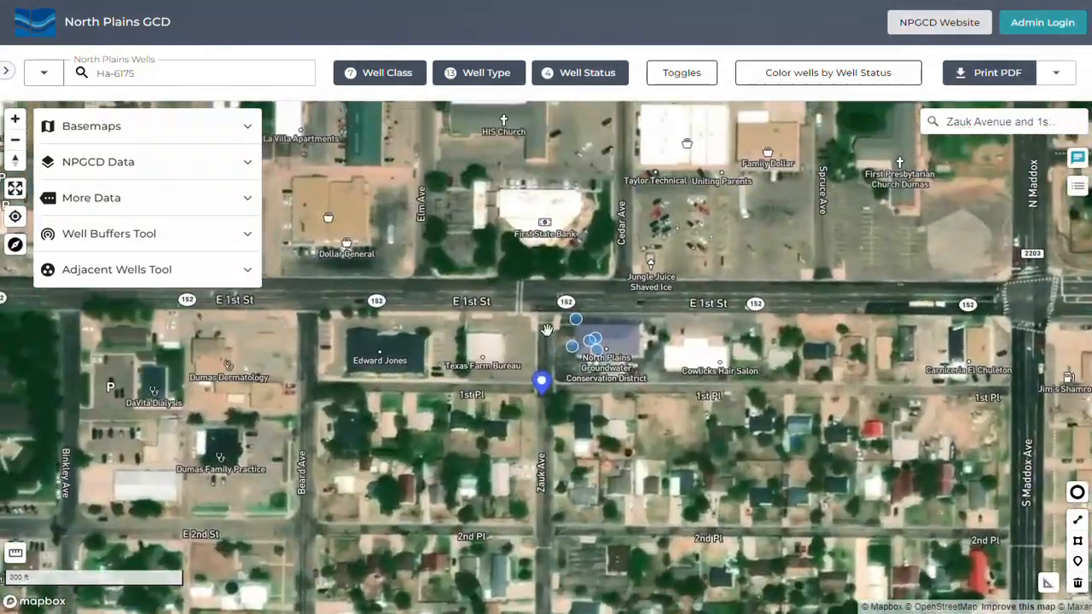
pyautogui.scroll(2, 546, 329)
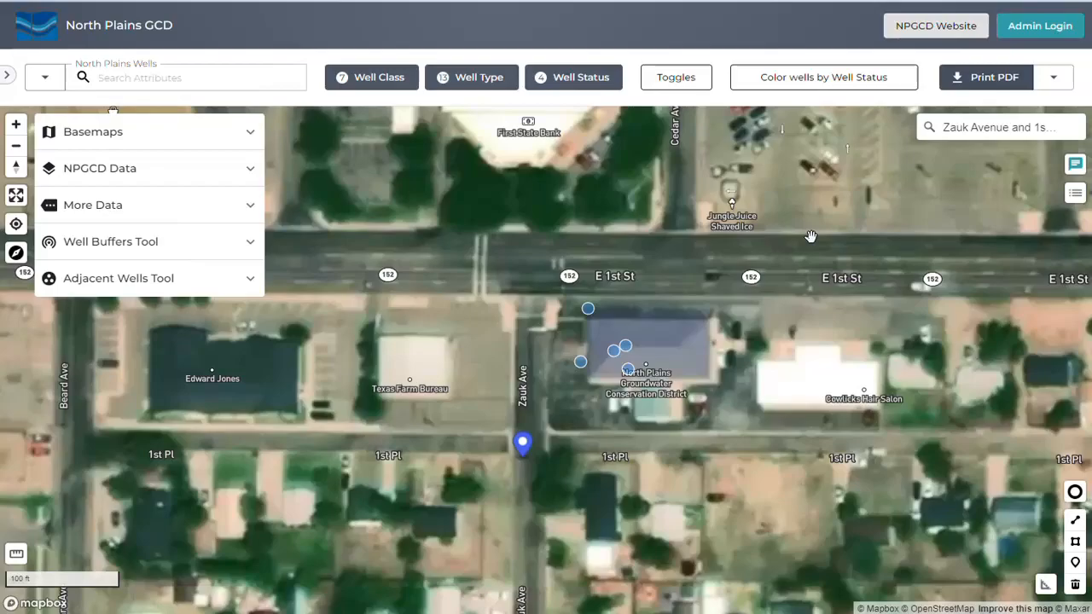
# - Replace the location search with coordinates, latitude 35.8651608877 and longitude about -101.966, and choose the matching Lat/Lng result
pyautogui.scroll(-5, 810, 236)
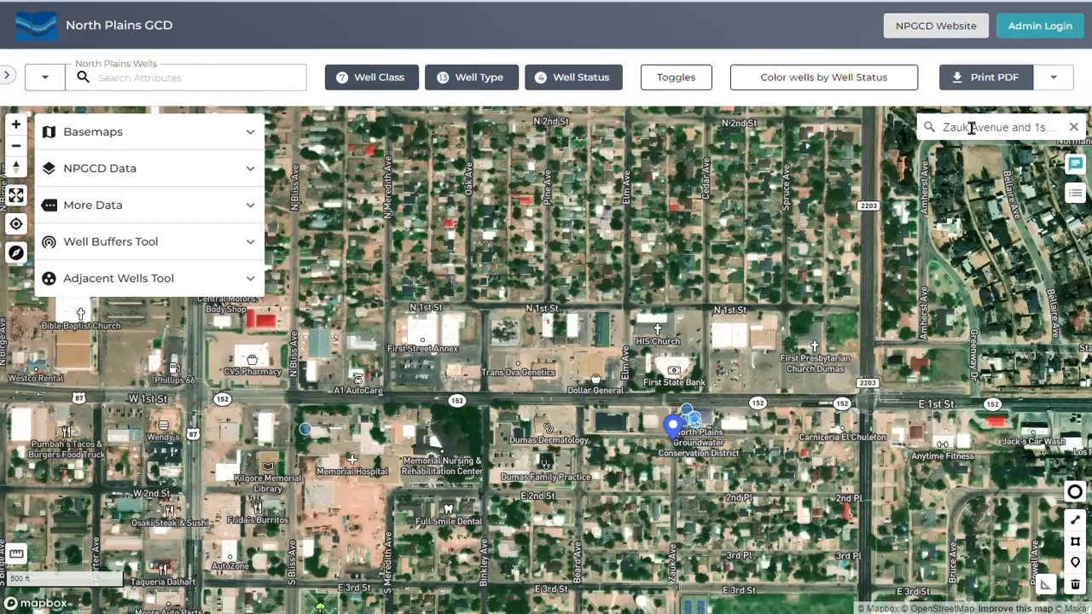
pyautogui.click(1072, 128)
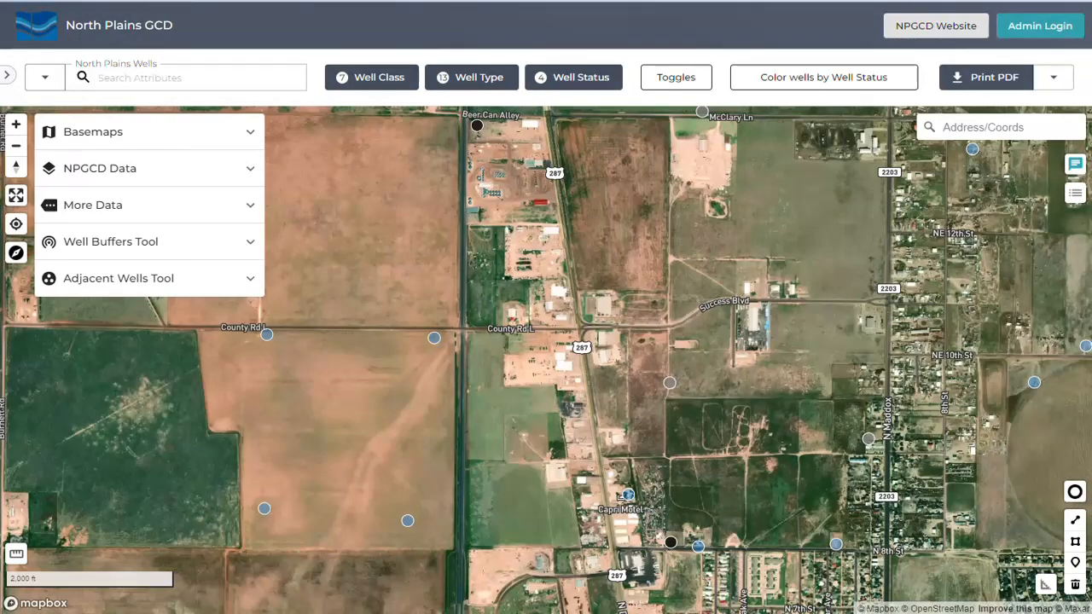
pyautogui.click(950, 127)
pyautogui.write('35.8651608877')
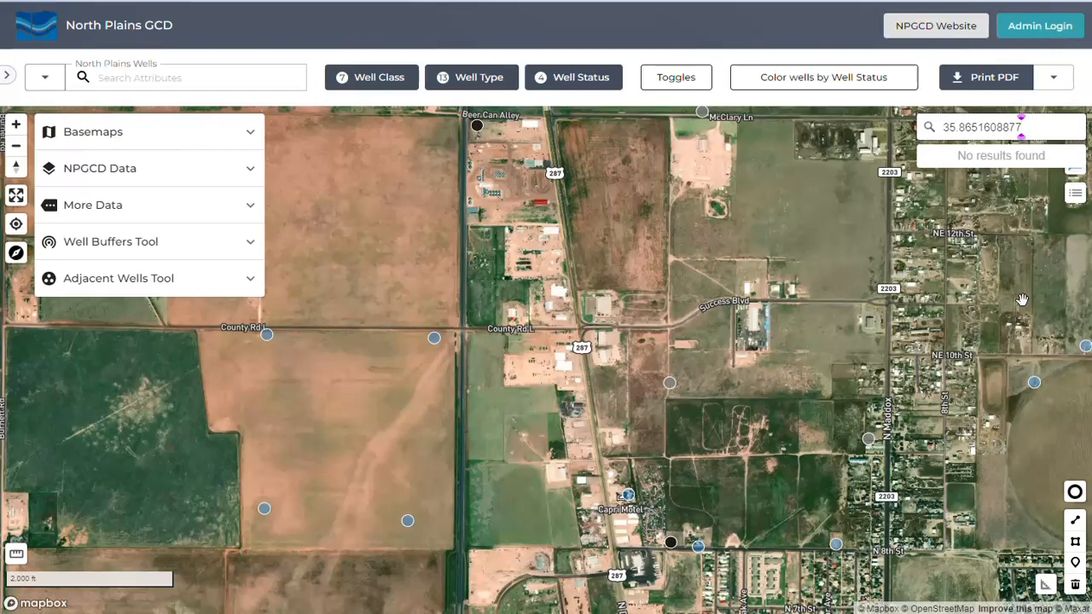
pyautogui.write(',')
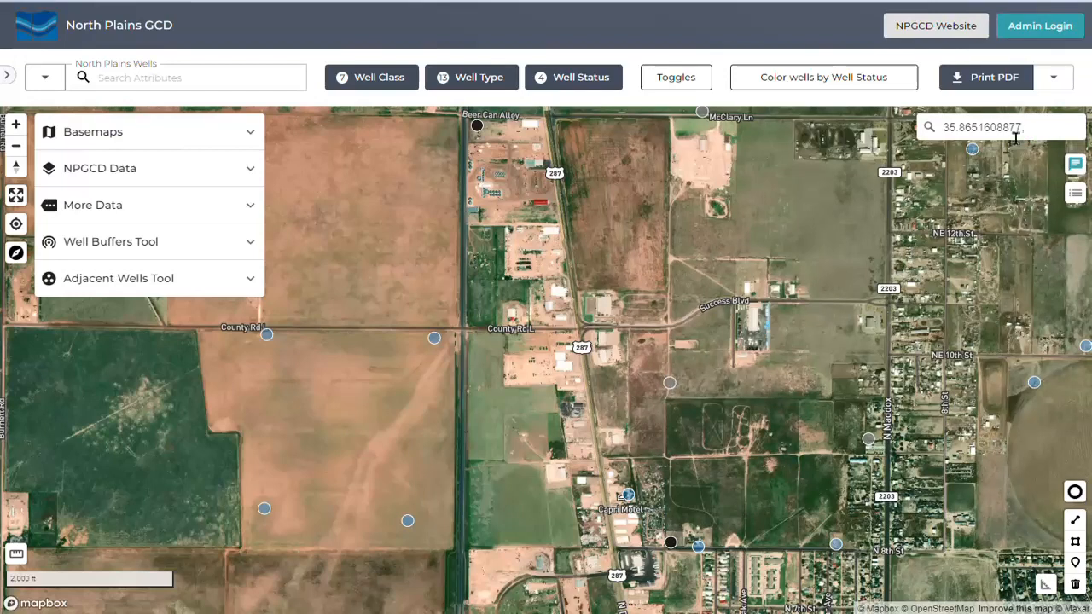
pyautogui.write('-101.96600944')
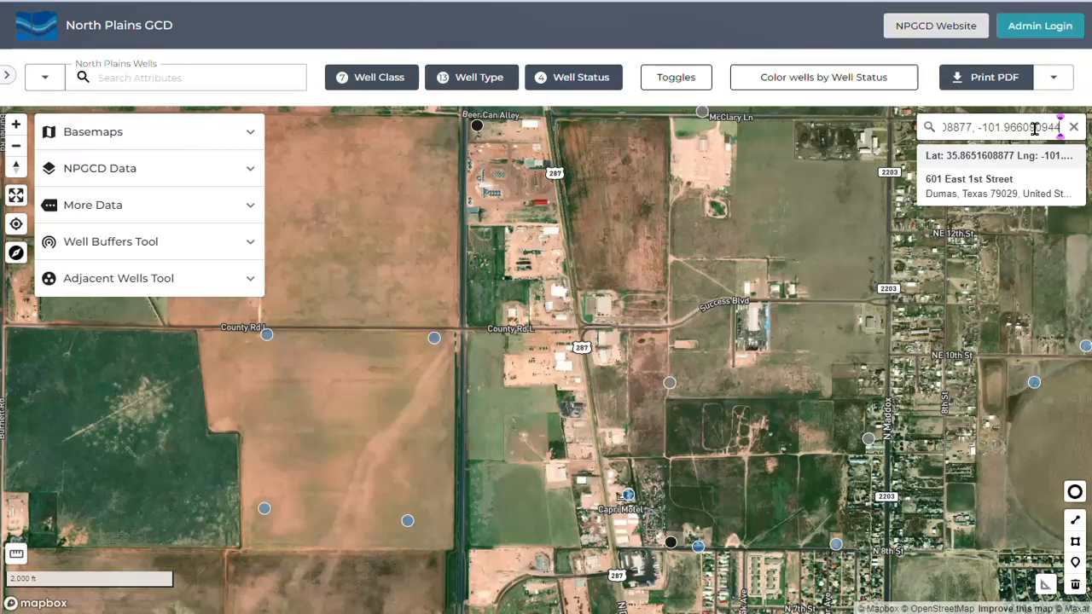
pyautogui.click(983, 162)
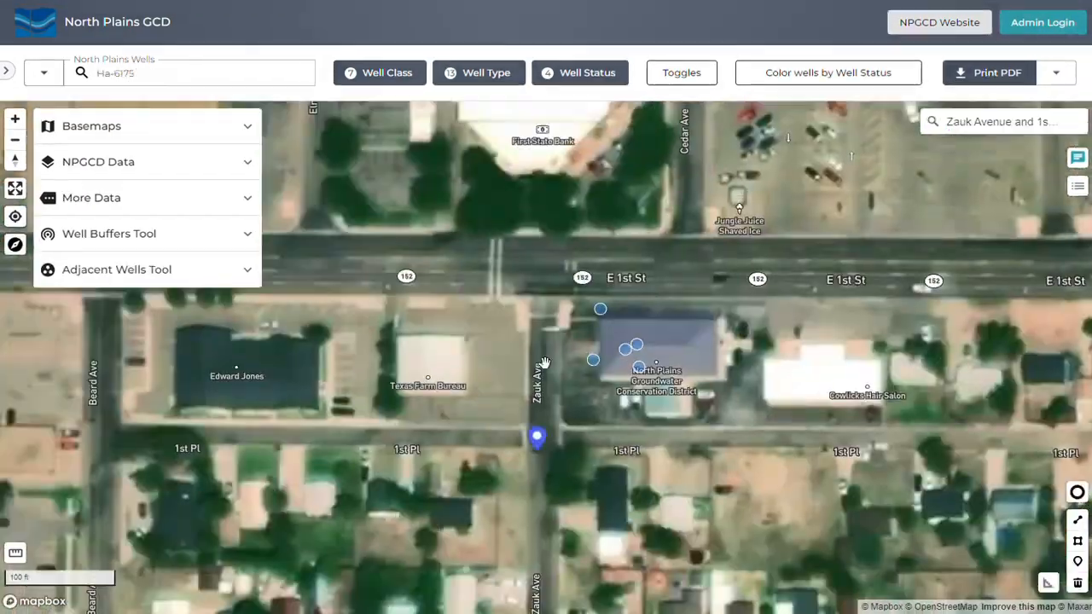
# - Turn on the Groundwater Production Units (GPUs) layer in the NPGCD data and view the unit boundaries around Dumas
pyautogui.scroll(-5, 693, 367)
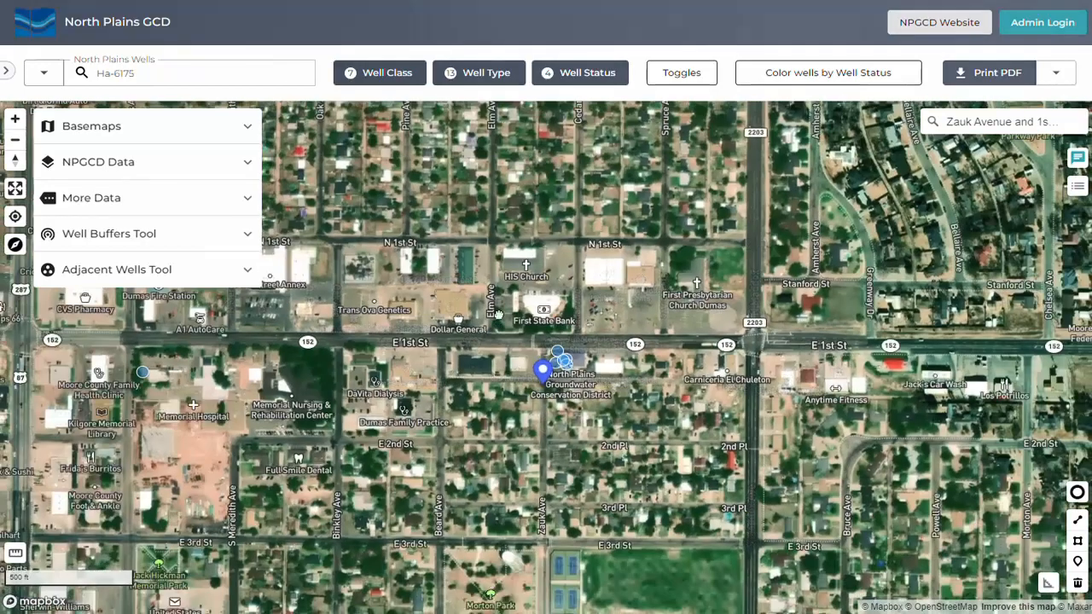
pyautogui.scroll(-3, 694, 367)
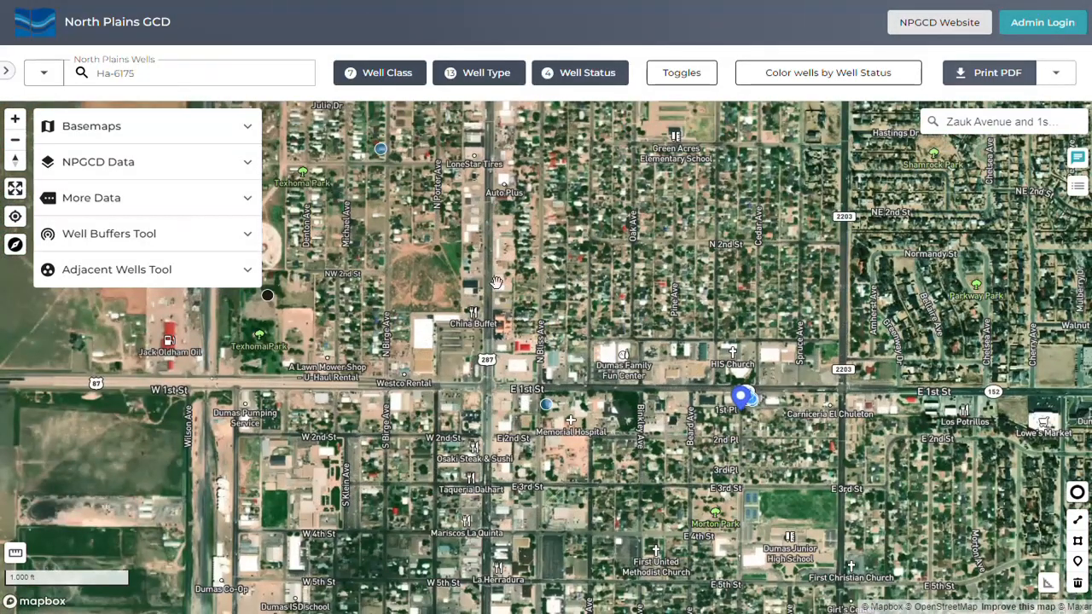
pyautogui.click(242, 163)
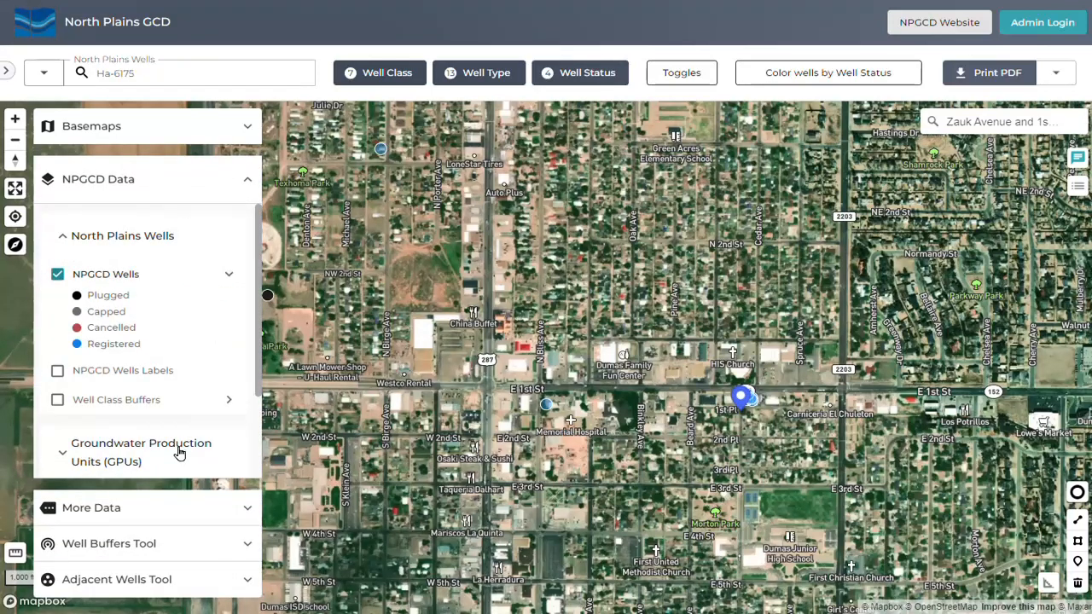
pyautogui.scroll(-1, 178, 452)
pyautogui.click(138, 346)
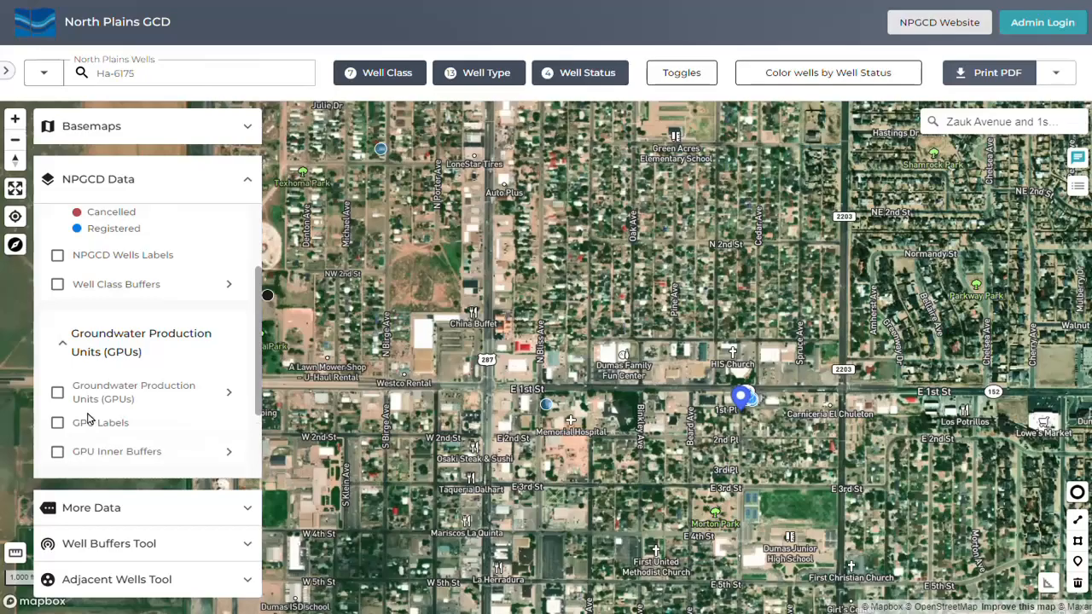
pyautogui.click(58, 395)
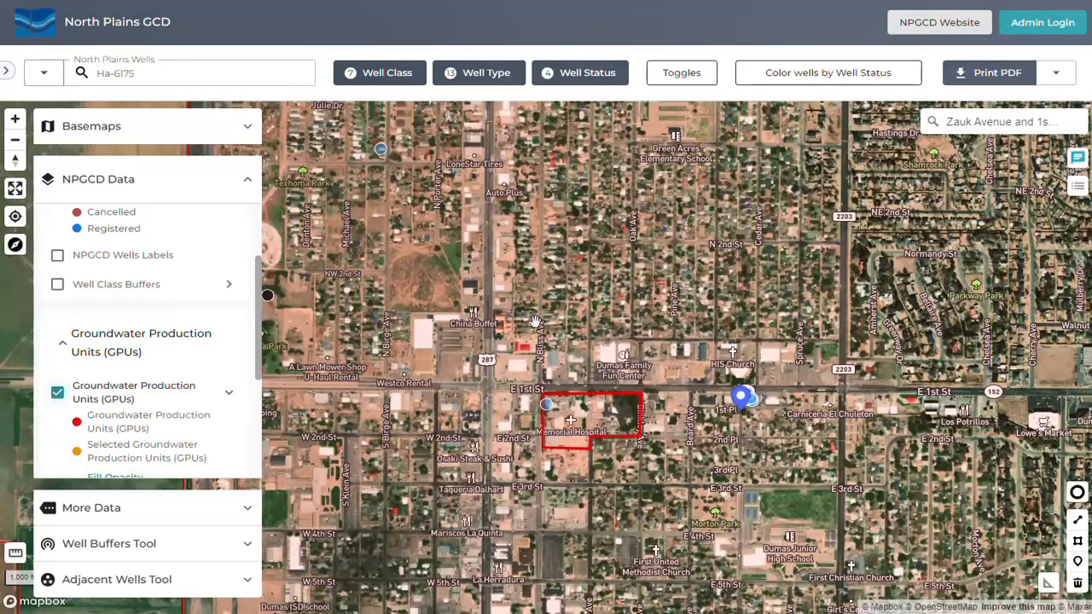
pyautogui.scroll(-6, 535, 322)
pyautogui.moveTo(535, 321); pyautogui.dragTo(625, 402)
pyautogui.scroll(-3, 625, 402)
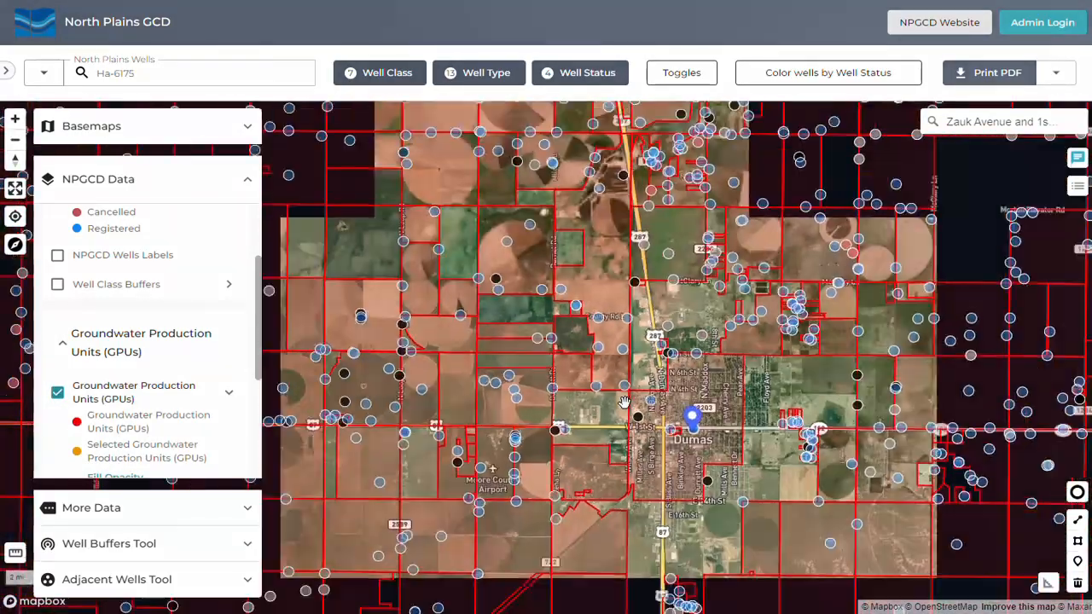
pyautogui.moveTo(552, 339); pyautogui.dragTo(602, 388)
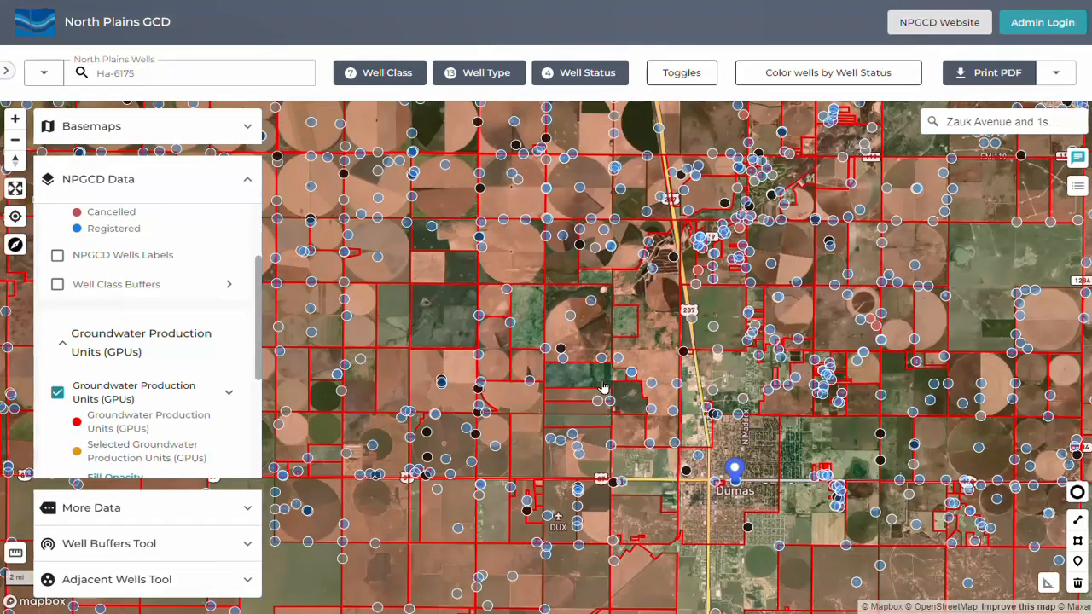
# - Search the North Plains wells for GPU number 2588 and look through the matching wells
pyautogui.click(159, 76)
pyautogui.moveTo(158, 76); pyautogui.dragTo(39, 80)
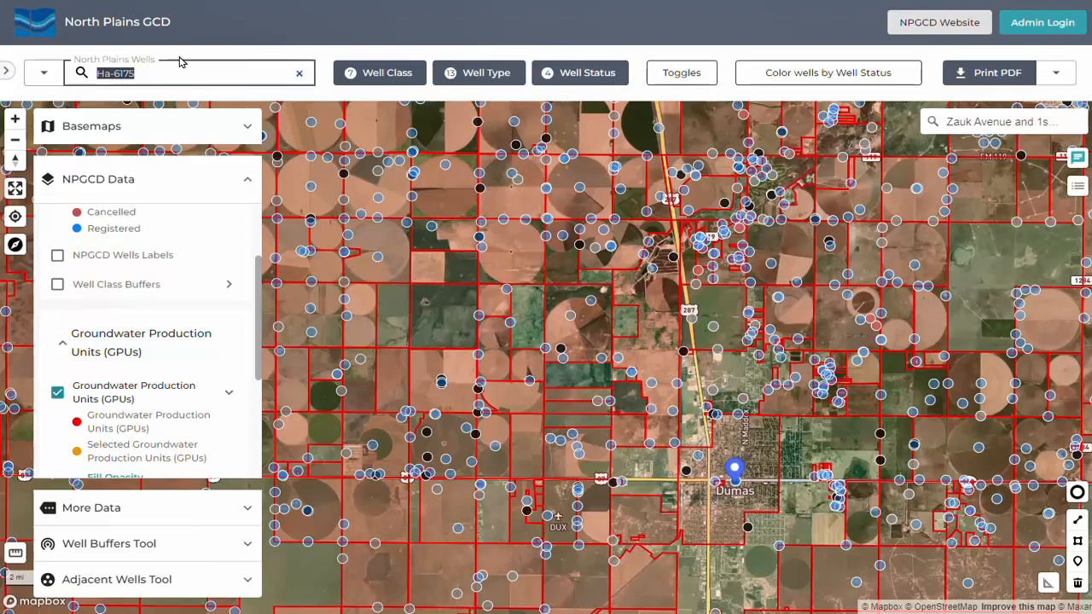
pyautogui.write('2588')
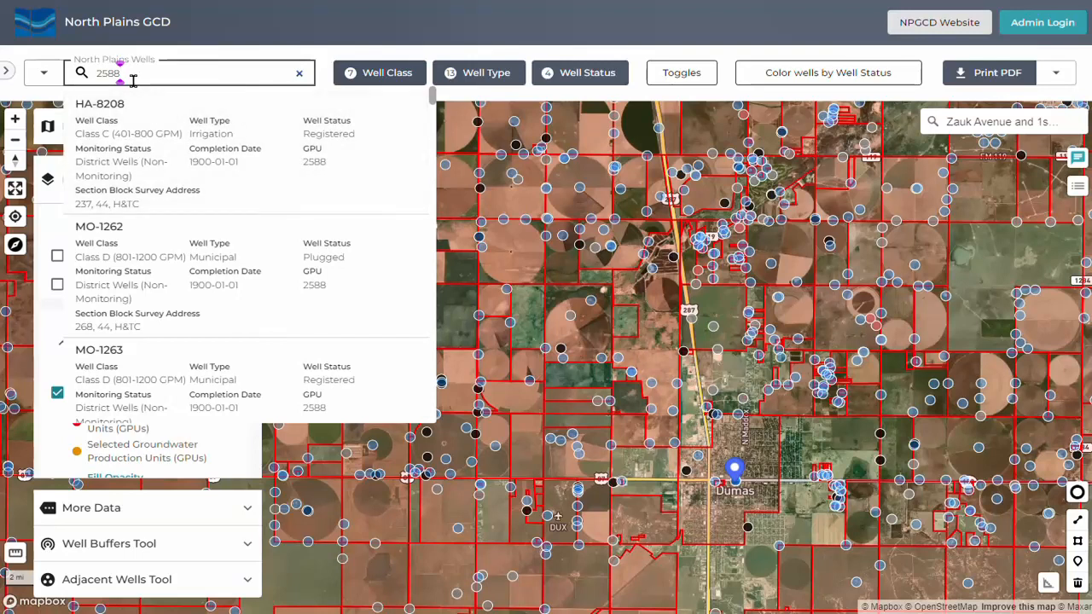
pyautogui.scroll(-3, 288, 264)
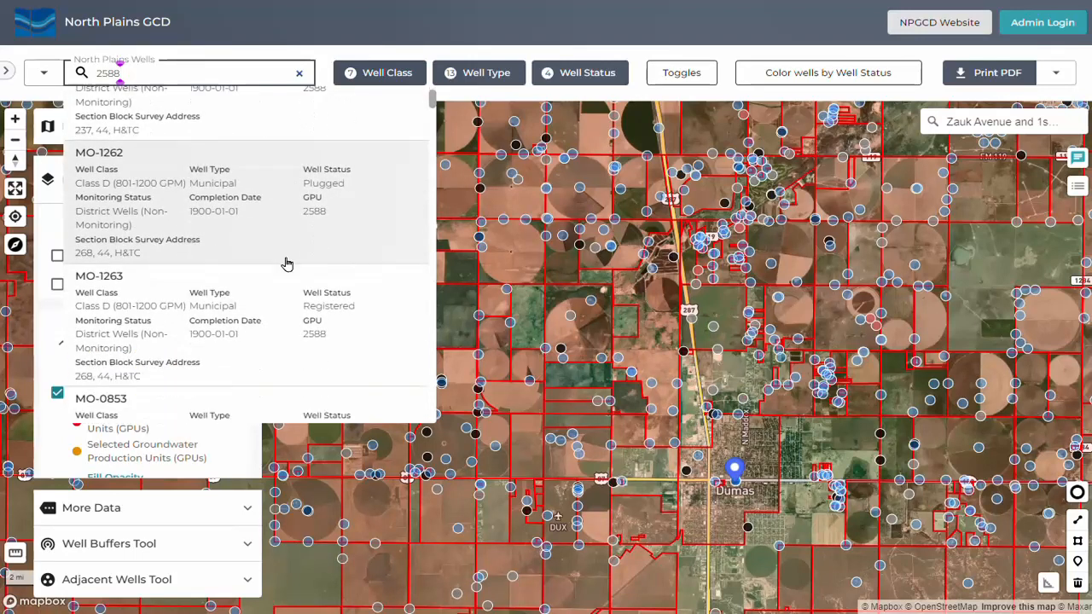
pyautogui.scroll(3, 287, 264)
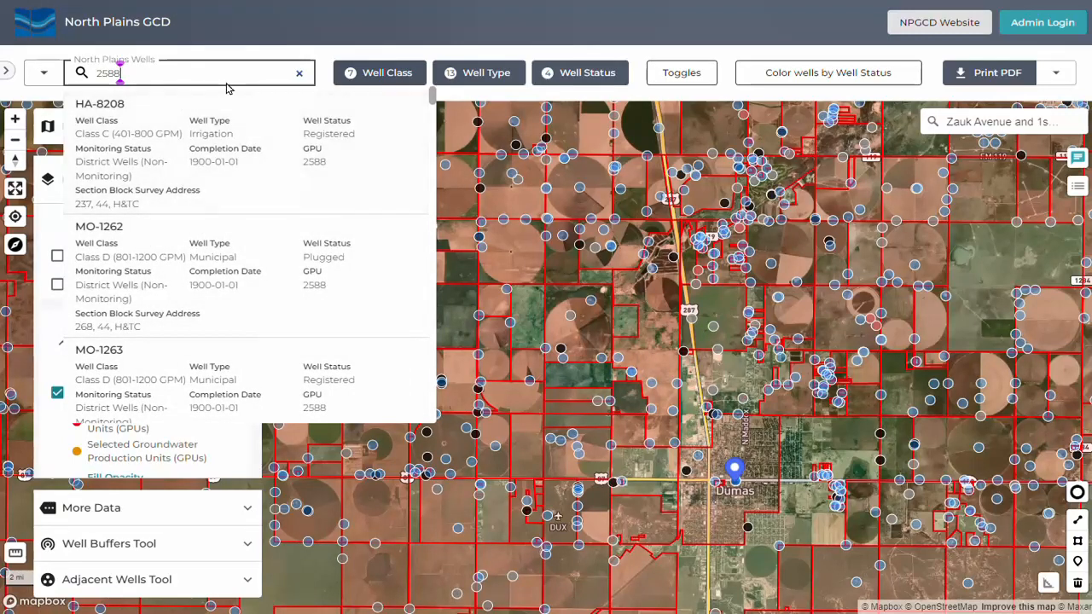
# - Switch the search from wells to Groundwater Production Units and look through the matches for 2588
pyautogui.click(38, 75)
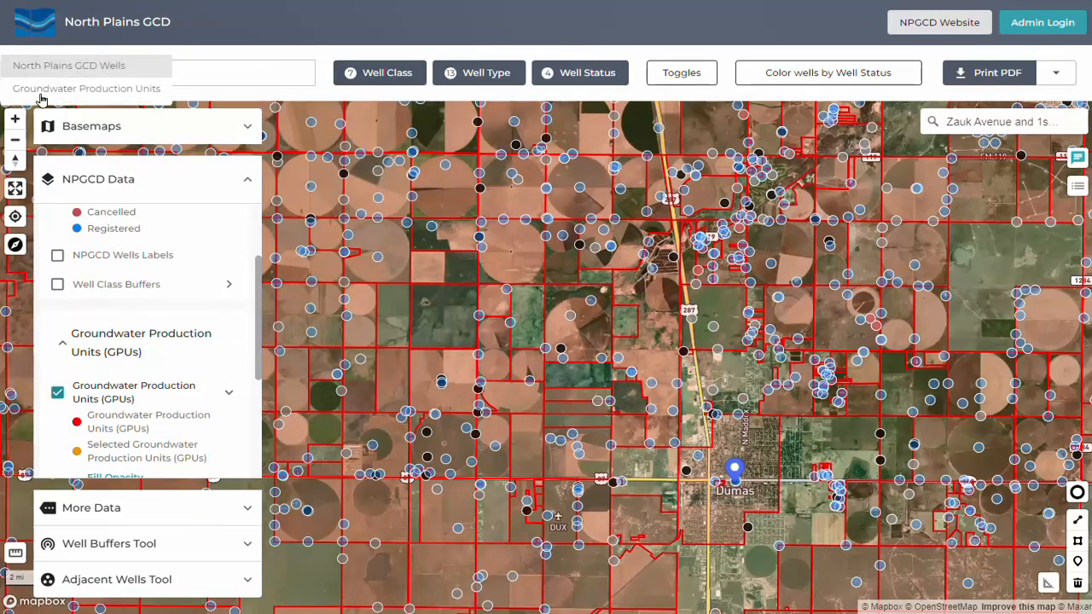
pyautogui.click(40, 95)
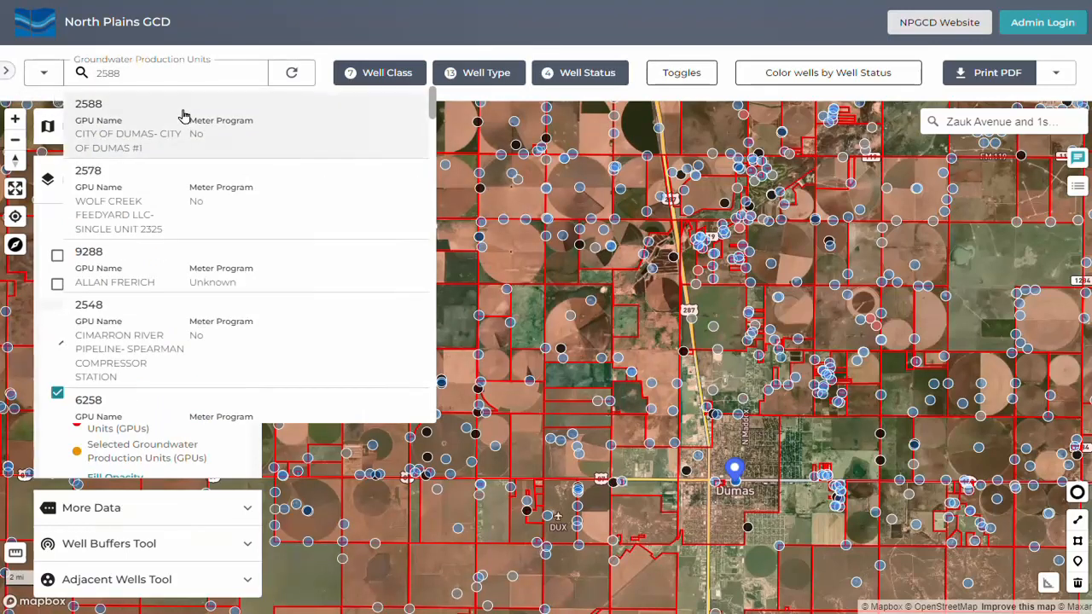
pyautogui.scroll(-3, 212, 339)
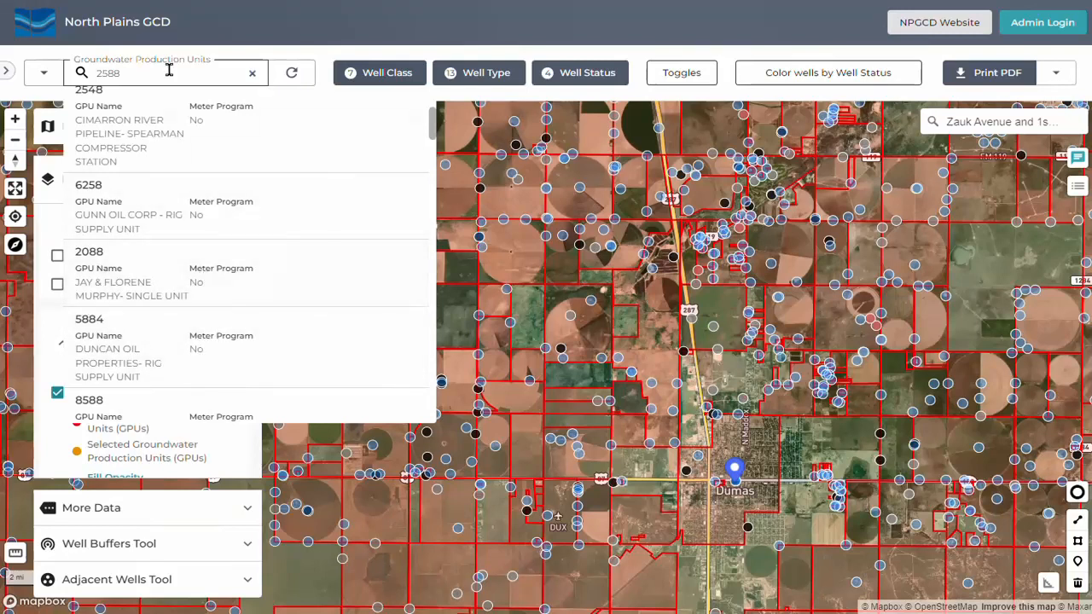
# - Search the Groundwater Production Units for "city of dumas" and go to unit 2588, CITY OF DUMAS #1
pyautogui.moveTo(166, 71); pyautogui.dragTo(46, 73)
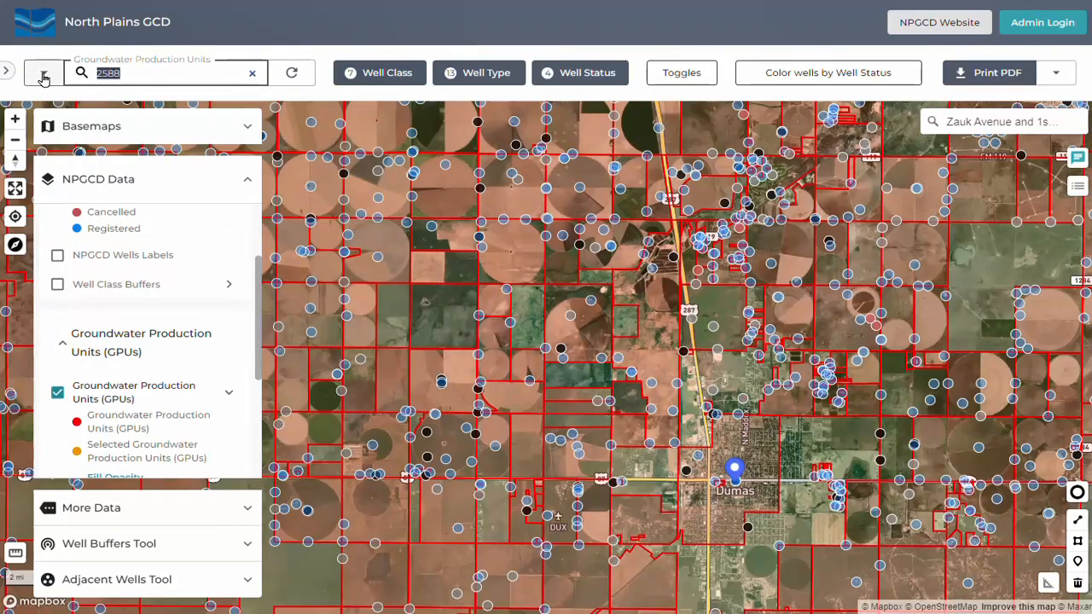
pyautogui.write('cit')
pyautogui.write('y of dumas')
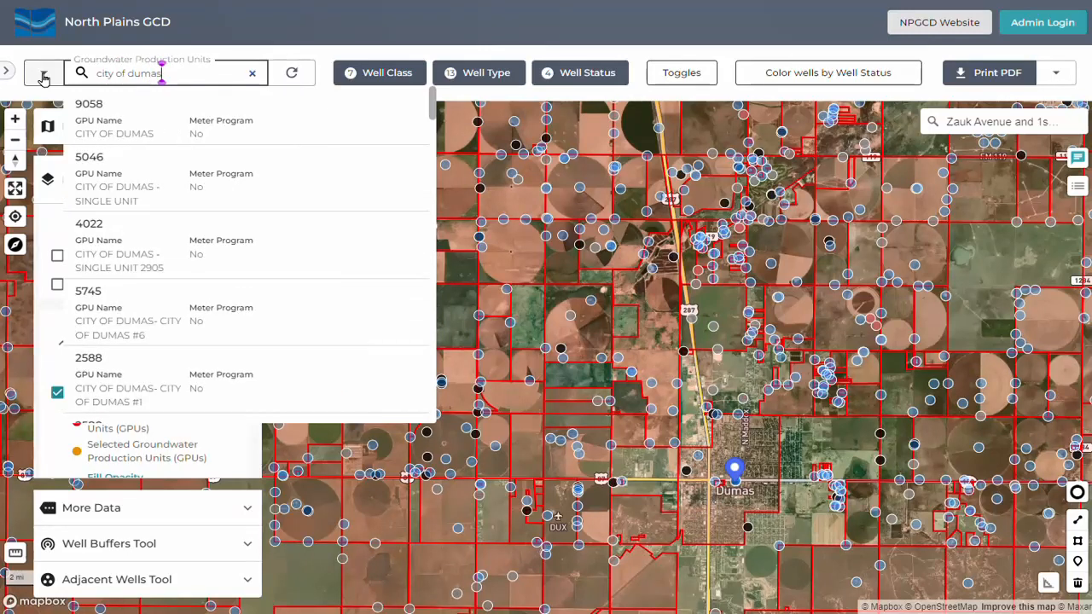
pyautogui.scroll(-1, 225, 173)
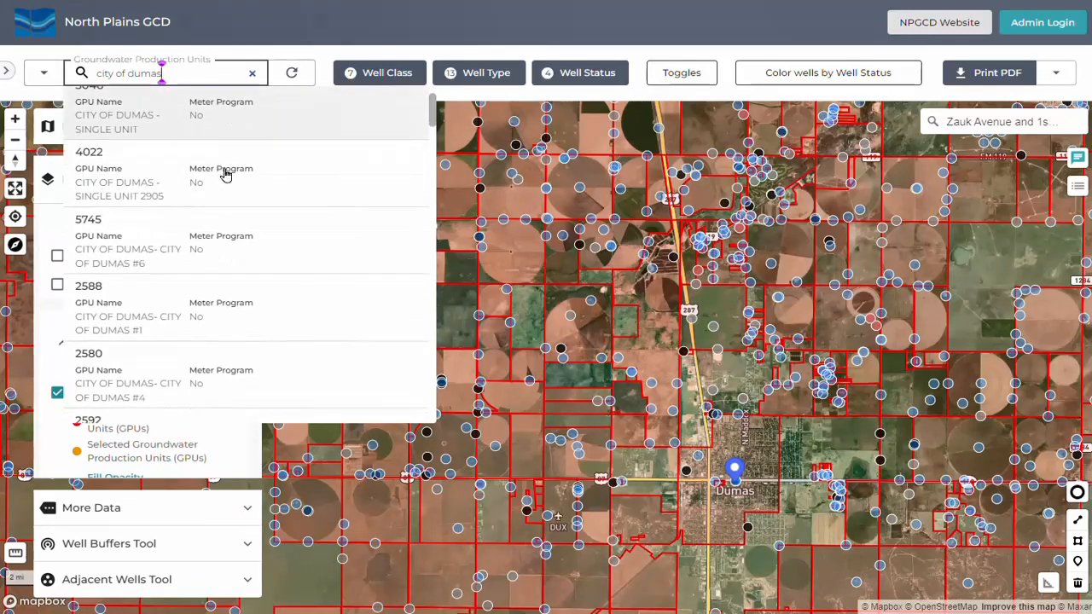
pyautogui.click(124, 316)
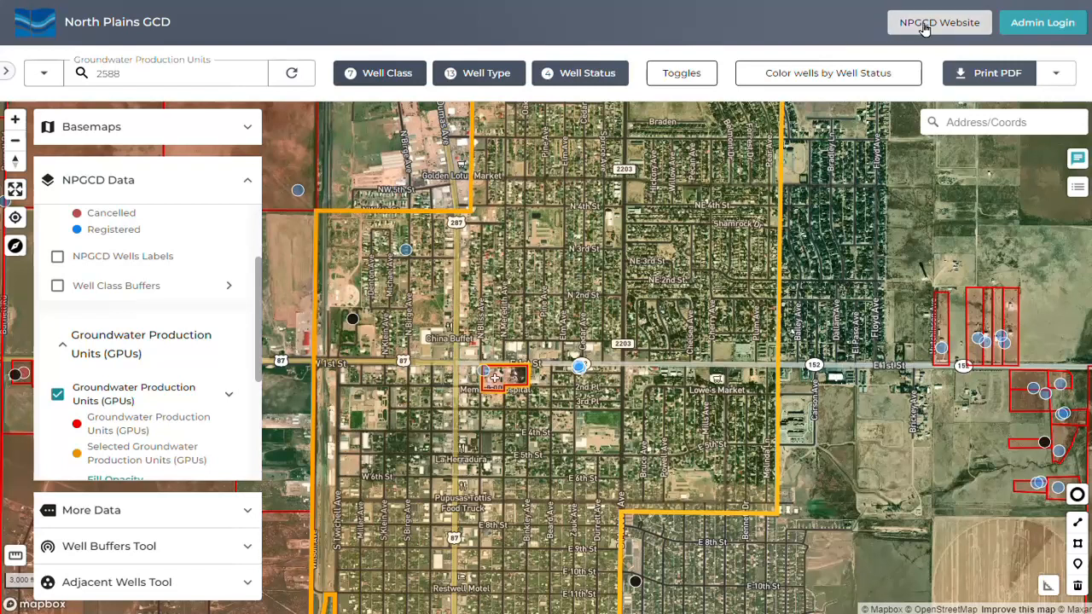
# - Open the North Plains Groundwater Conservation District website from the map
pyautogui.click(924, 27)
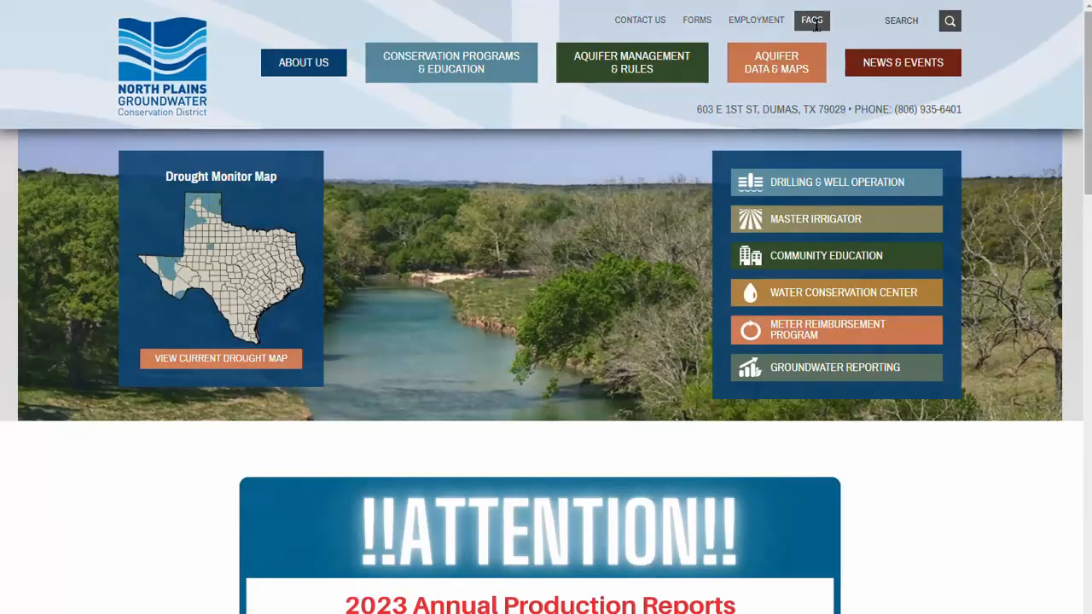